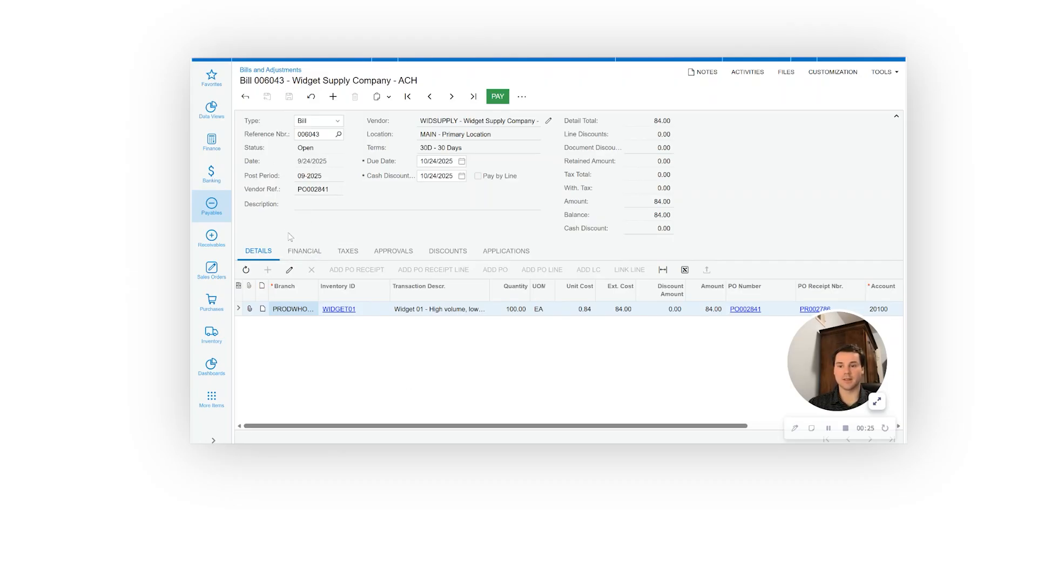
Reverse bill 006043 for Widget Supply Company, acknowledging the prompts, and save the resulting debit adjustment
{"action": "left_click", "coordinate": [313, 253]}
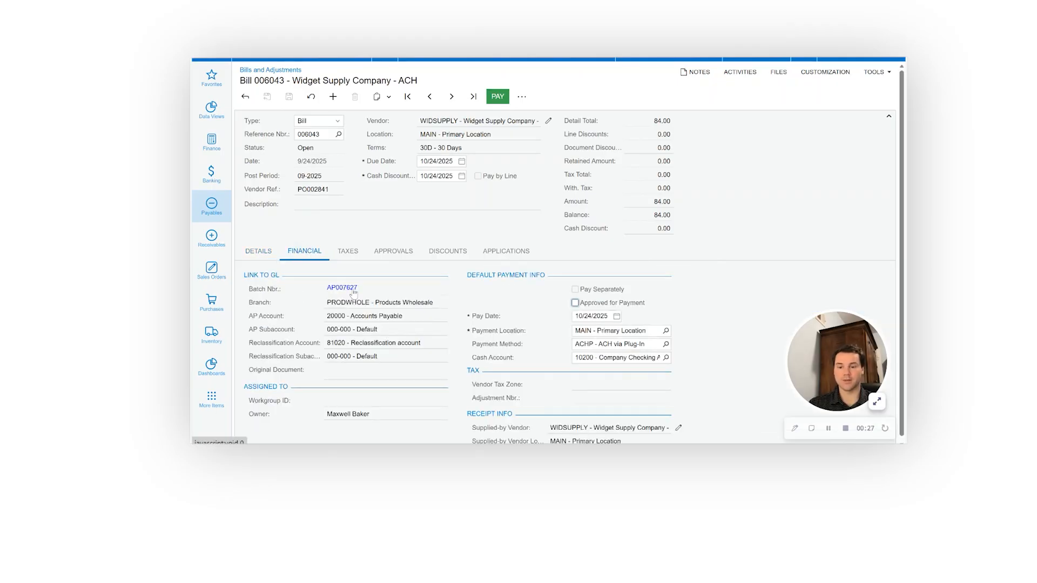
{"action": "left_click", "coordinate": [259, 252]}
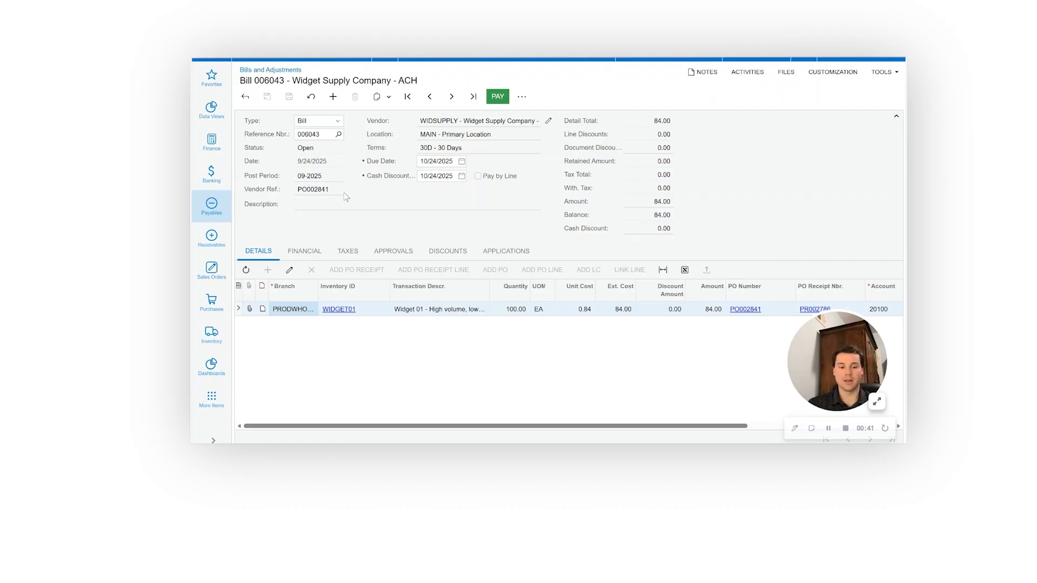
{"action": "left_click", "coordinate": [523, 97]}
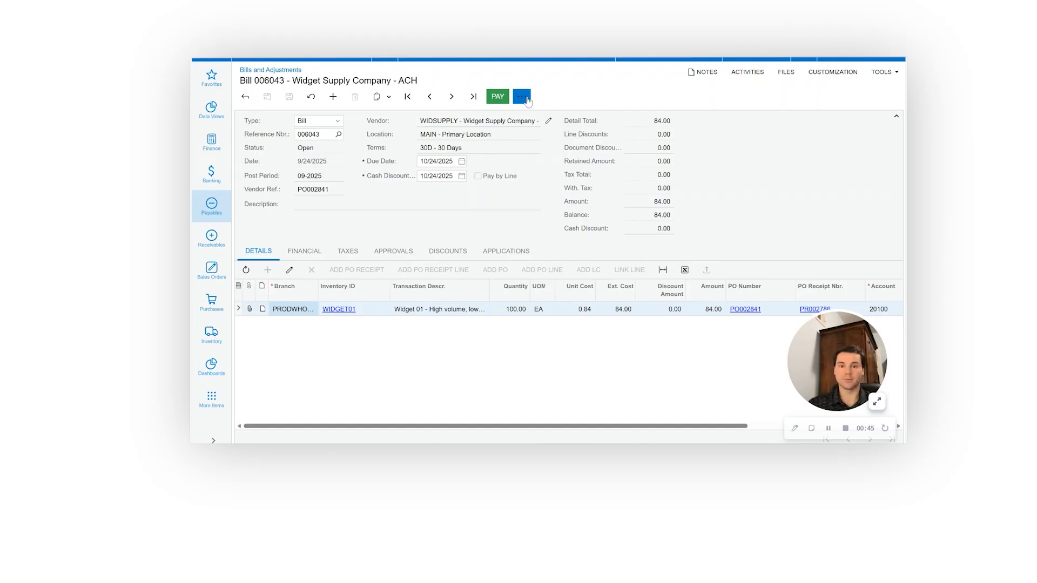
{"action": "left_click", "coordinate": [526, 99]}
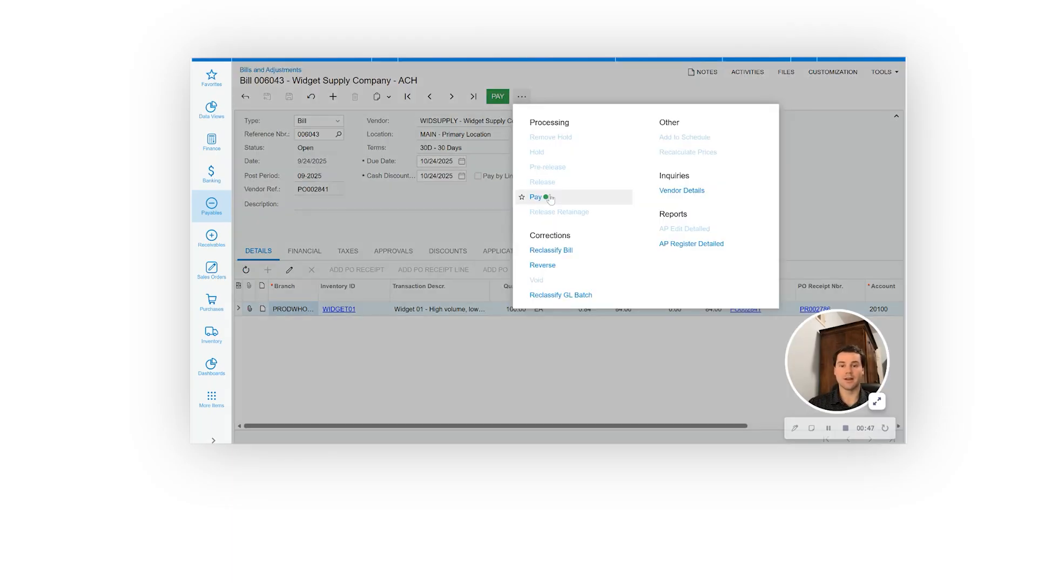
{"action": "left_click", "coordinate": [565, 270]}
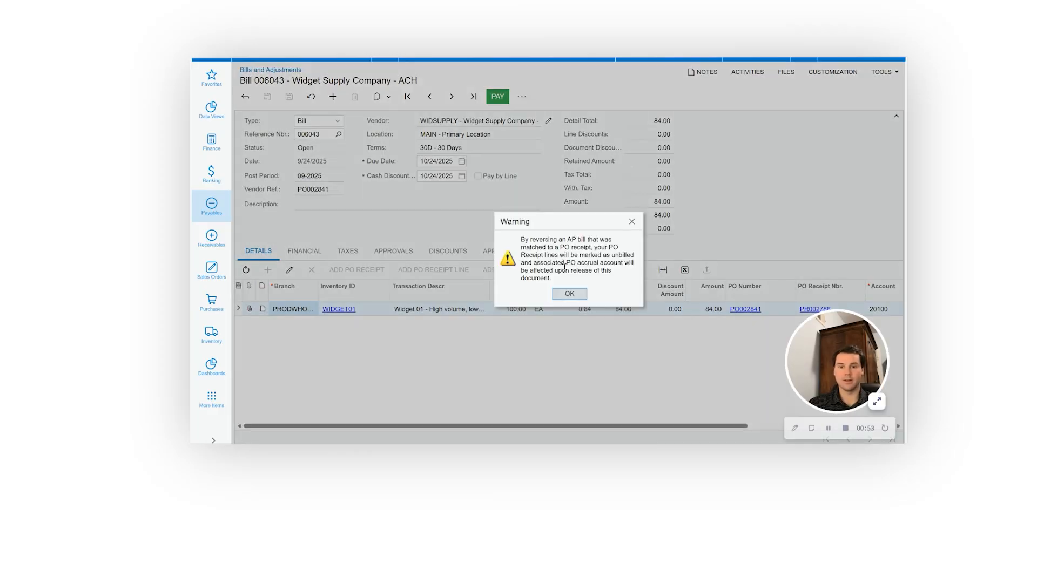
{"action": "left_click", "coordinate": [569, 295]}
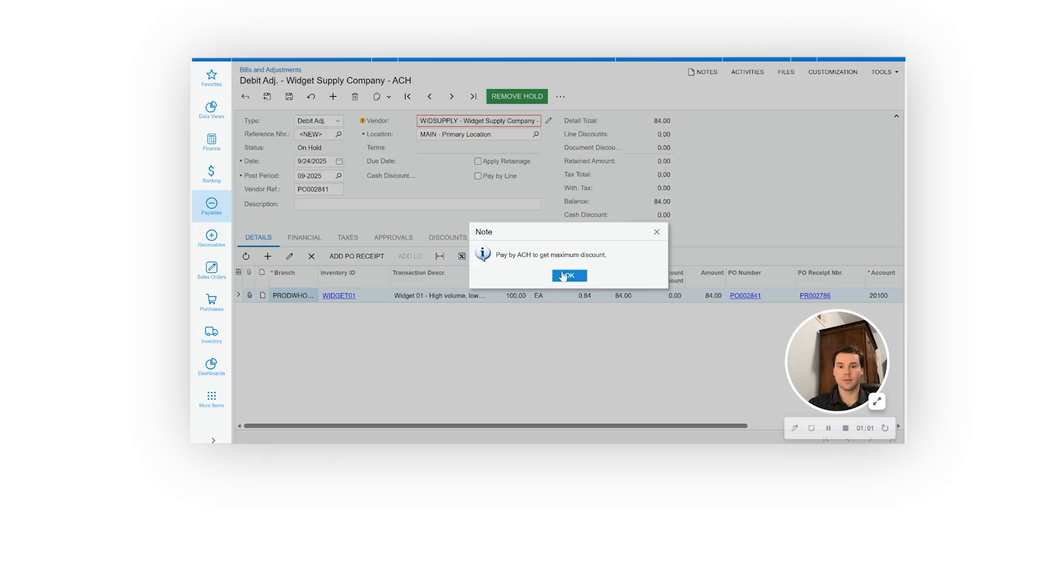
{"action": "left_click", "coordinate": [564, 276]}
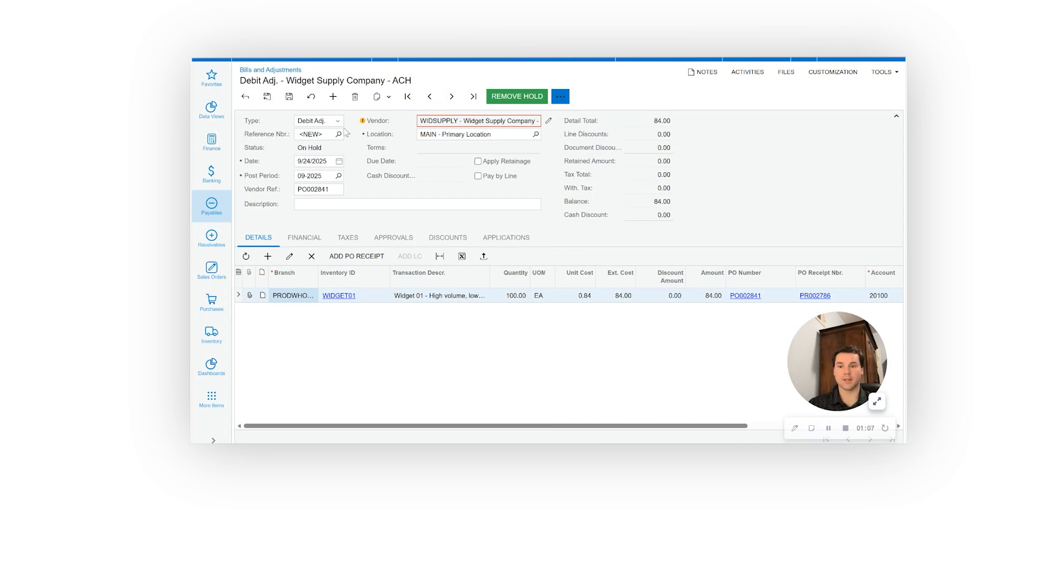
{"action": "left_click", "coordinate": [289, 96]}
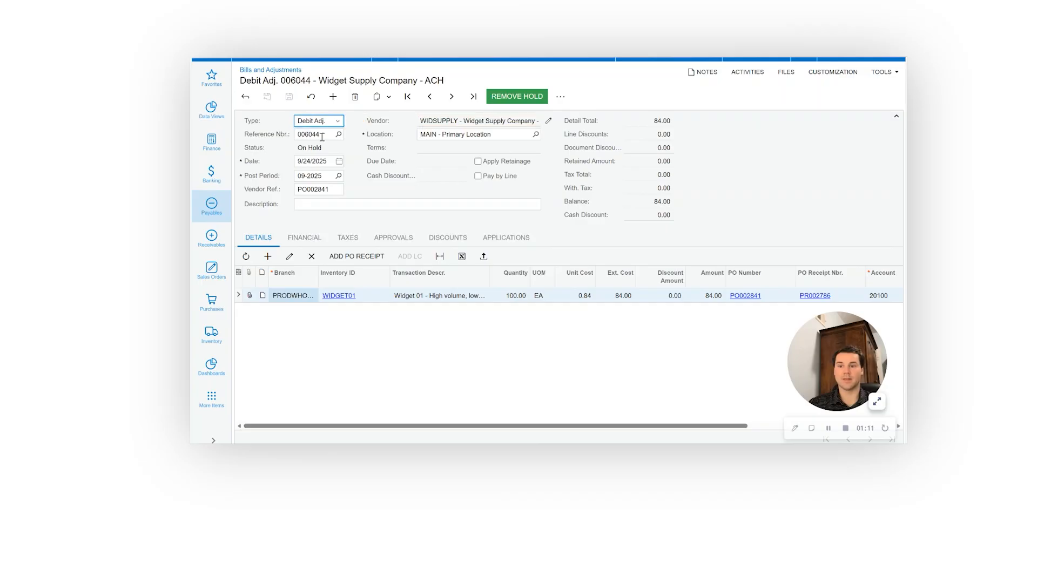
Reopen the on-hold Widget Supply Company debit adjustment from the bills list, then remove its hold and release it
{"action": "left_click", "coordinate": [247, 97]}
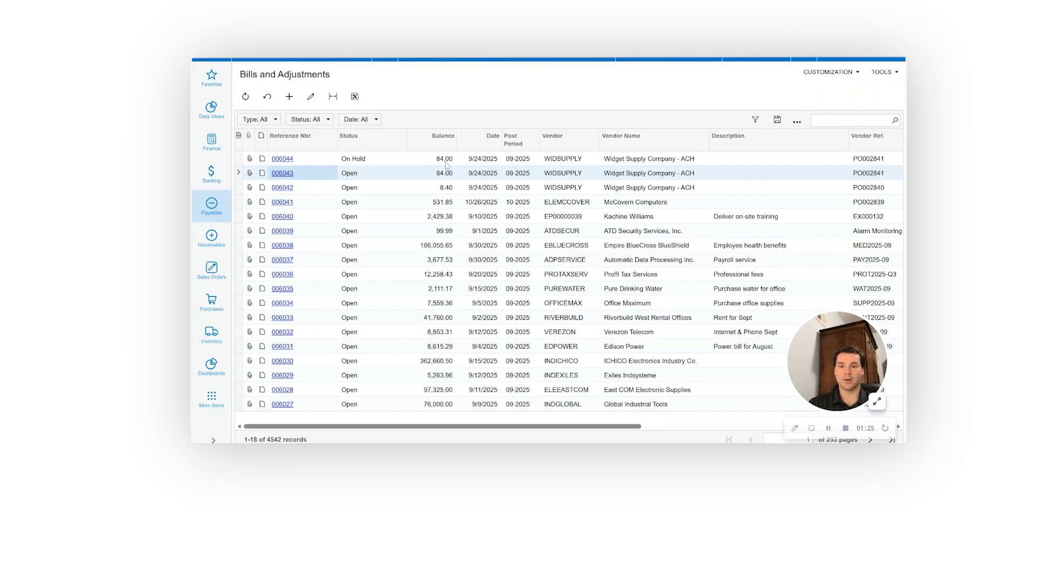
{"action": "left_click", "coordinate": [291, 162]}
{"action": "left_click", "coordinate": [290, 161]}
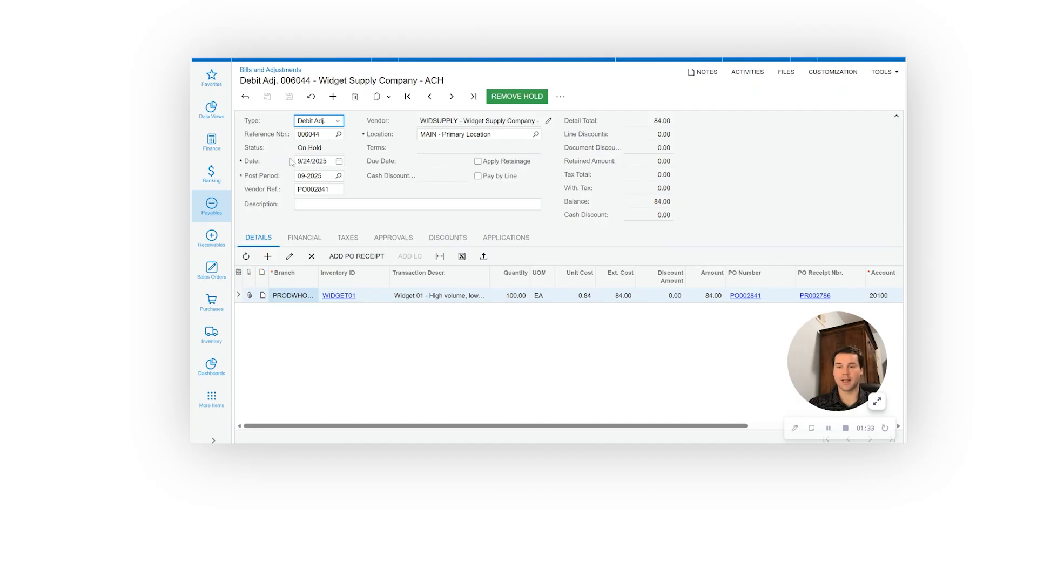
{"action": "left_click", "coordinate": [516, 97]}
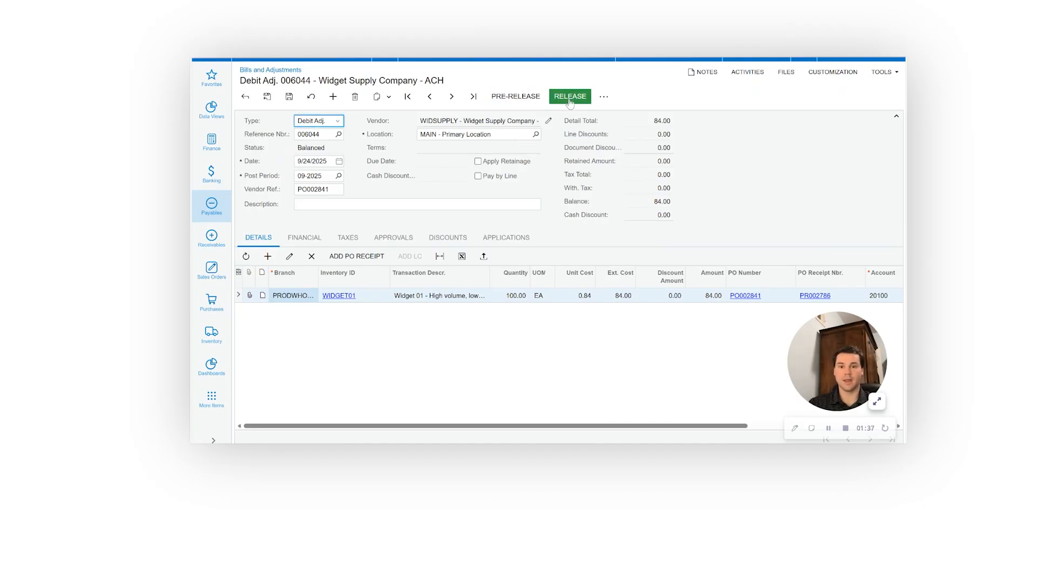
{"action": "left_click", "coordinate": [569, 97]}
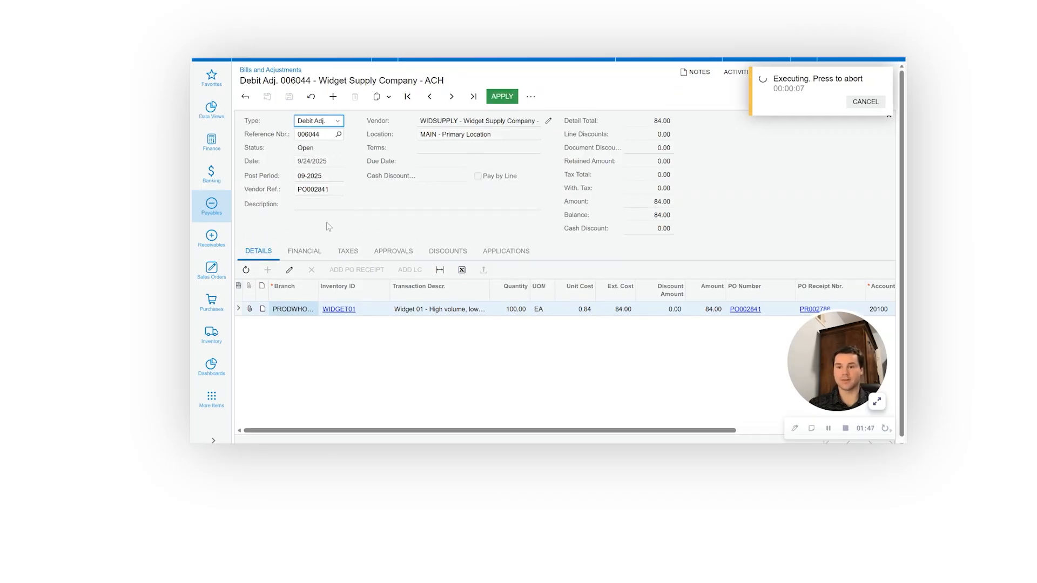
{"action": "left_click", "coordinate": [303, 254]}
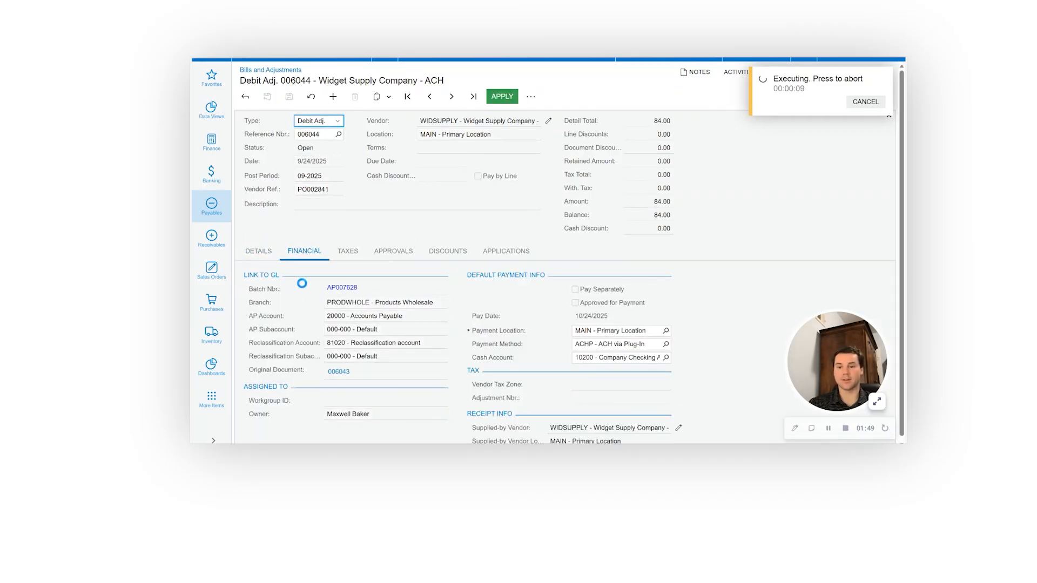
{"action": "left_click", "coordinate": [270, 255]}
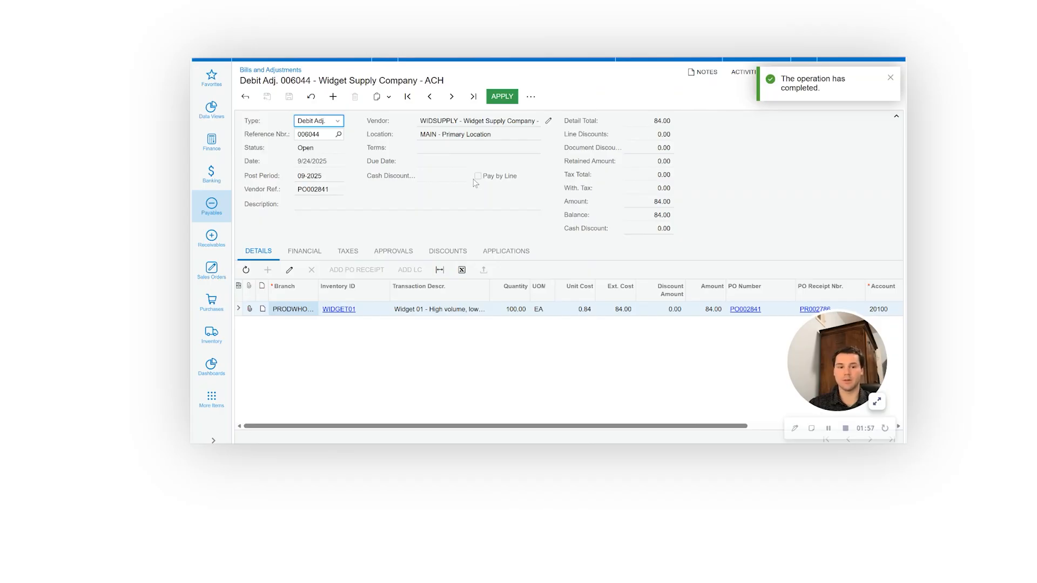
Apply the debit adjustment to bill 006043, save the application and release it
{"action": "left_click", "coordinate": [505, 95]}
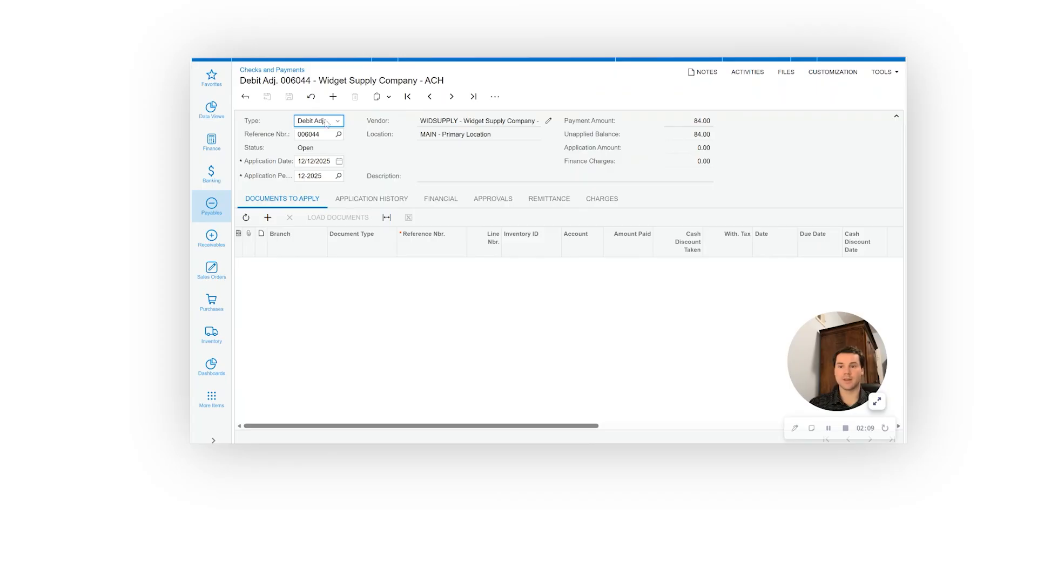
{"action": "left_click", "coordinate": [268, 217]}
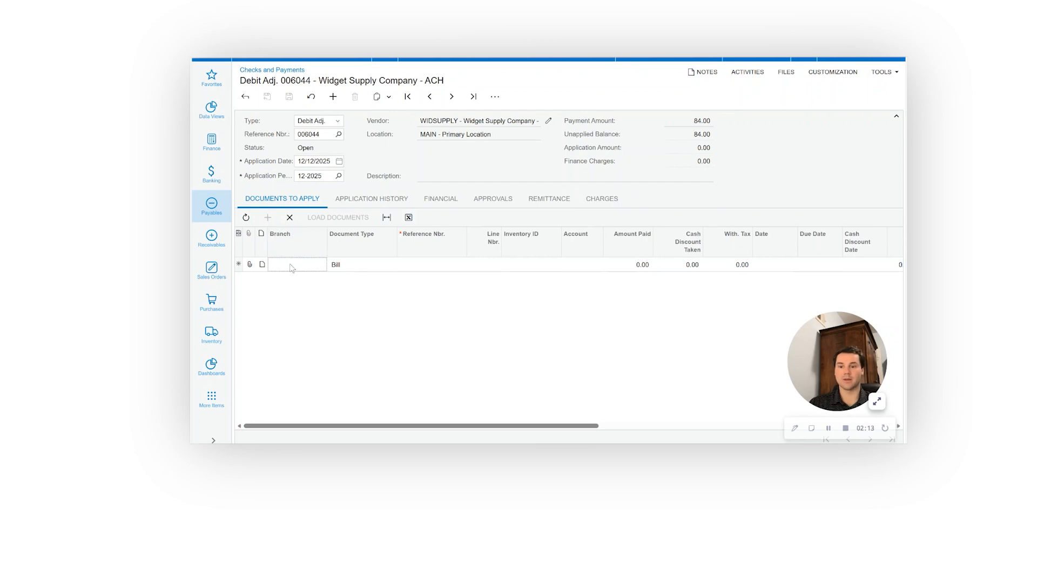
{"action": "left_click", "coordinate": [421, 268]}
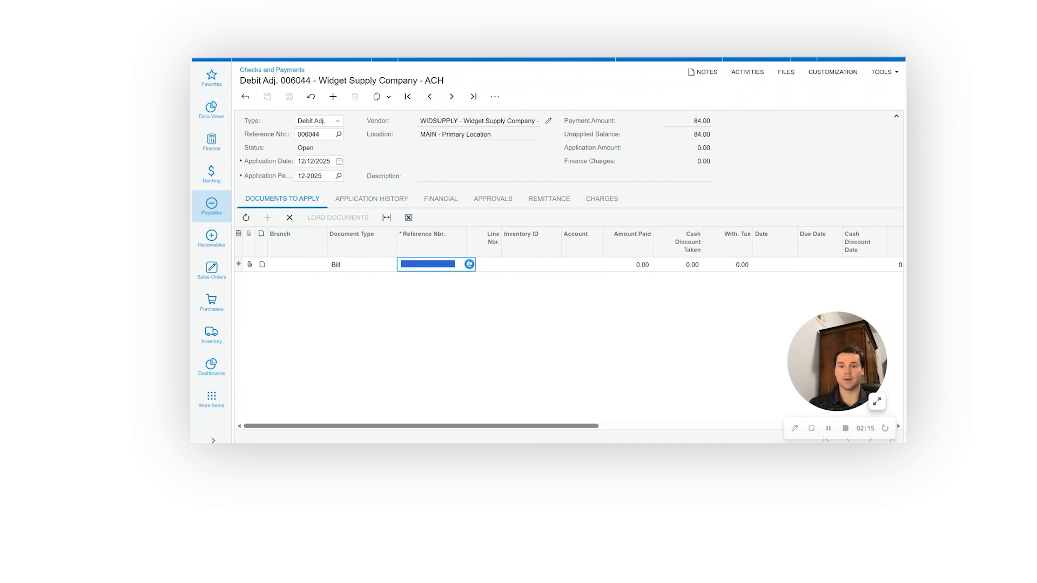
{"action": "left_click", "coordinate": [470, 264]}
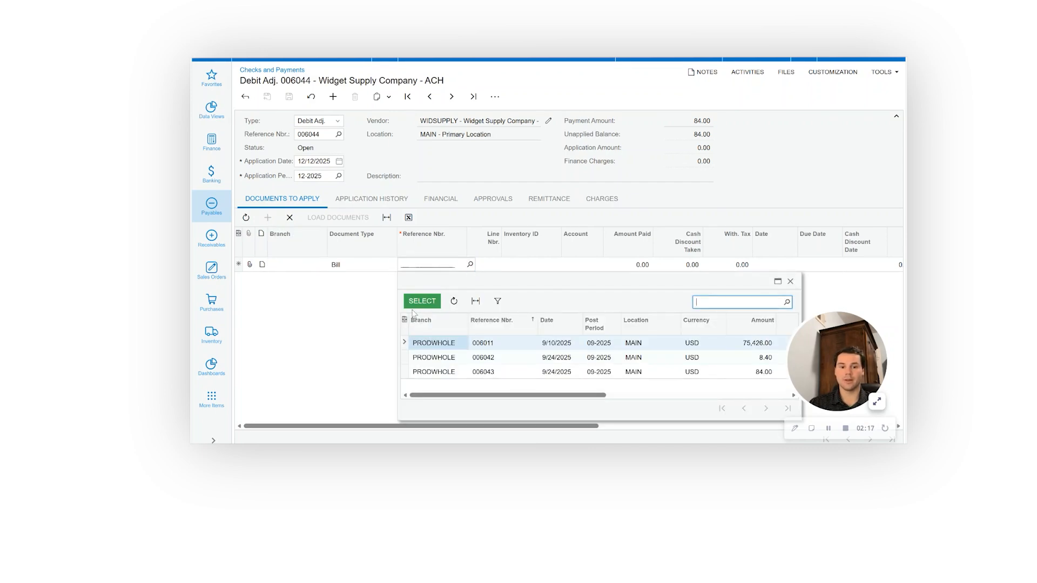
{"action": "left_click", "coordinate": [428, 372]}
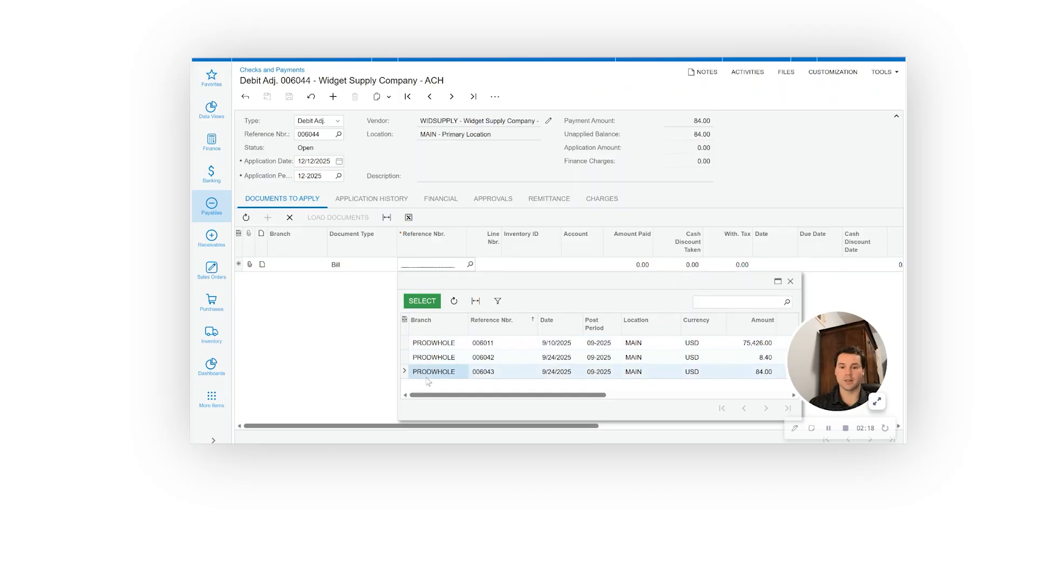
{"action": "left_click", "coordinate": [422, 301]}
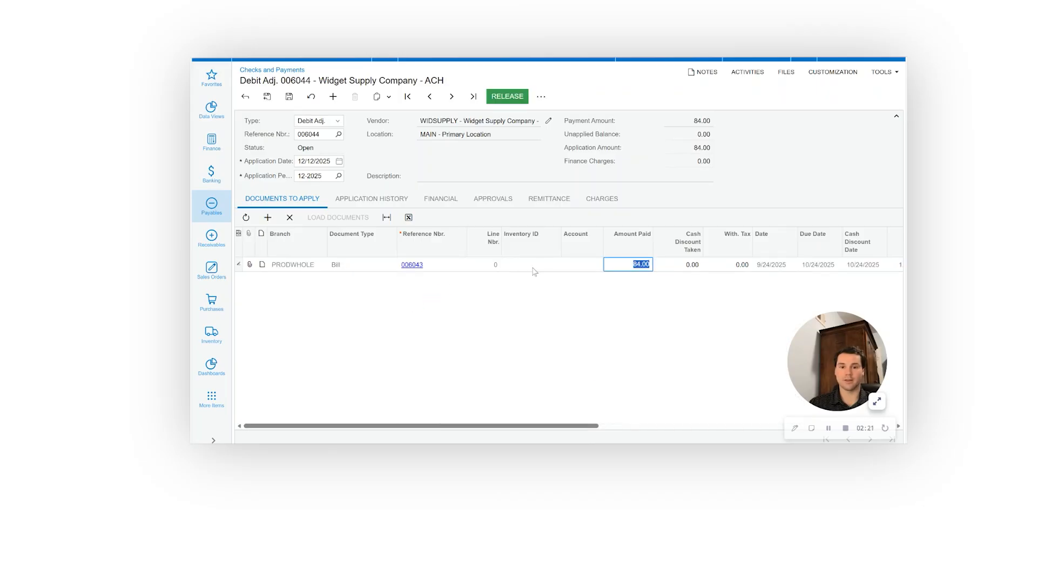
{"action": "left_click", "coordinate": [289, 97]}
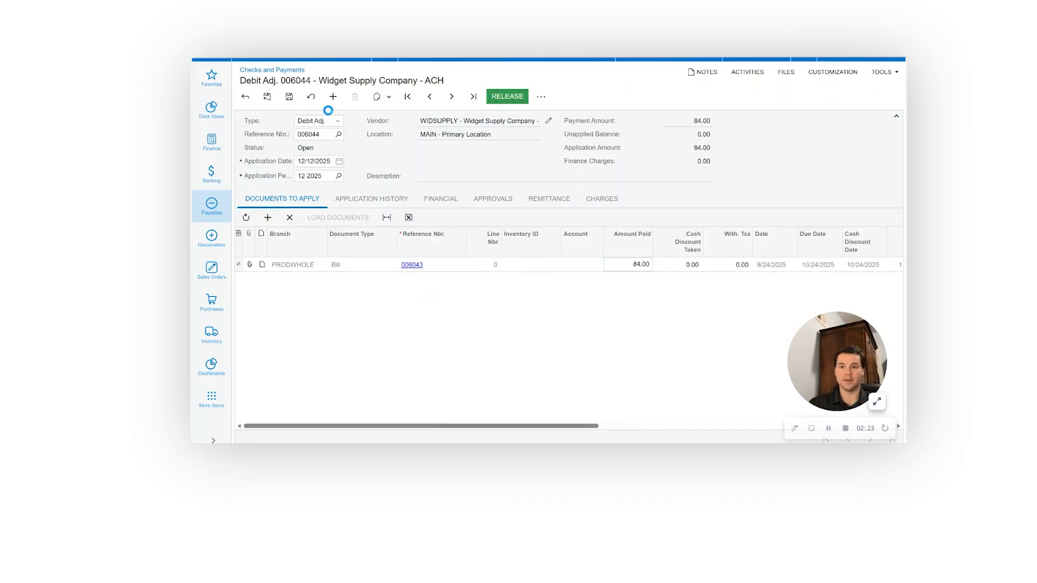
{"action": "left_click", "coordinate": [514, 95]}
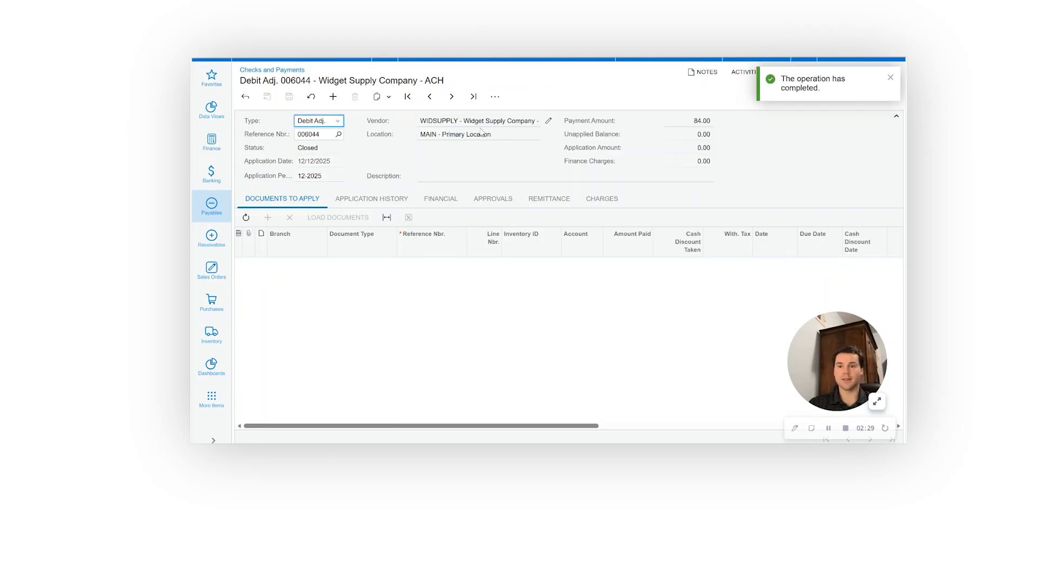
Return to the Bills and Adjustments list to check the statuses of the original bill and its debit adjustment
{"action": "left_click", "coordinate": [247, 99]}
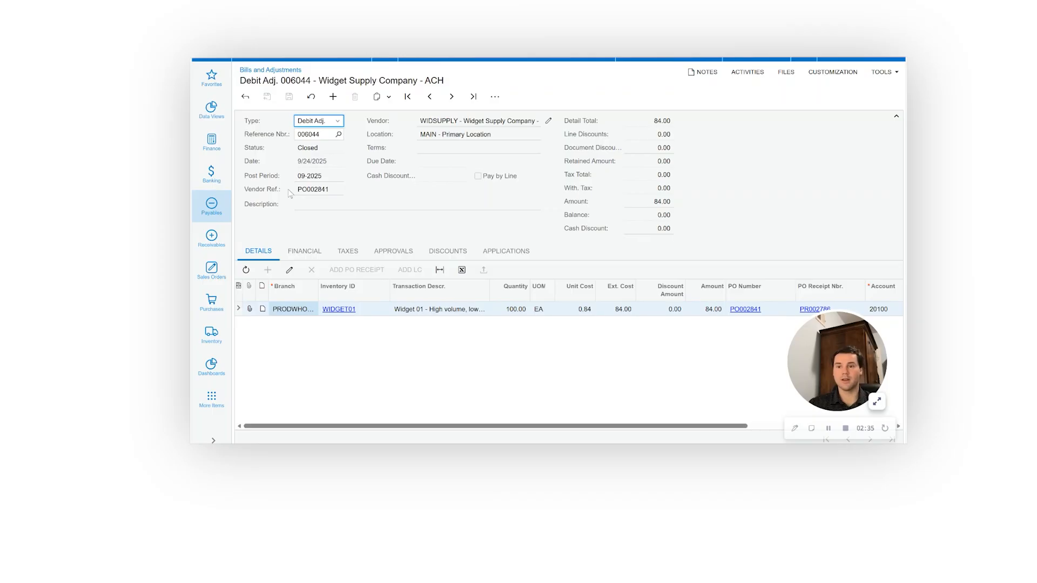
{"action": "left_click", "coordinate": [247, 98]}
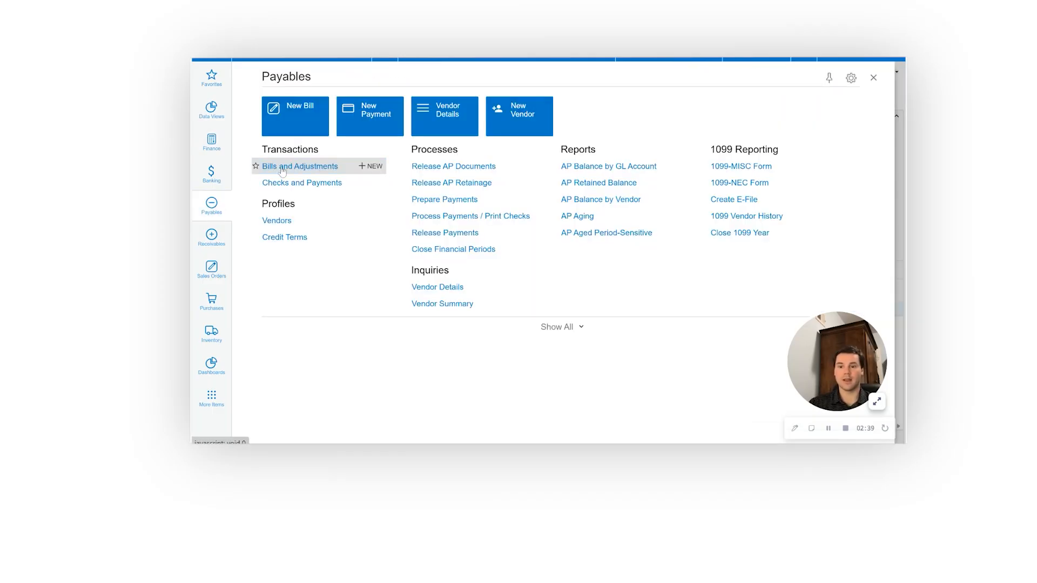
{"action": "left_click", "coordinate": [282, 170]}
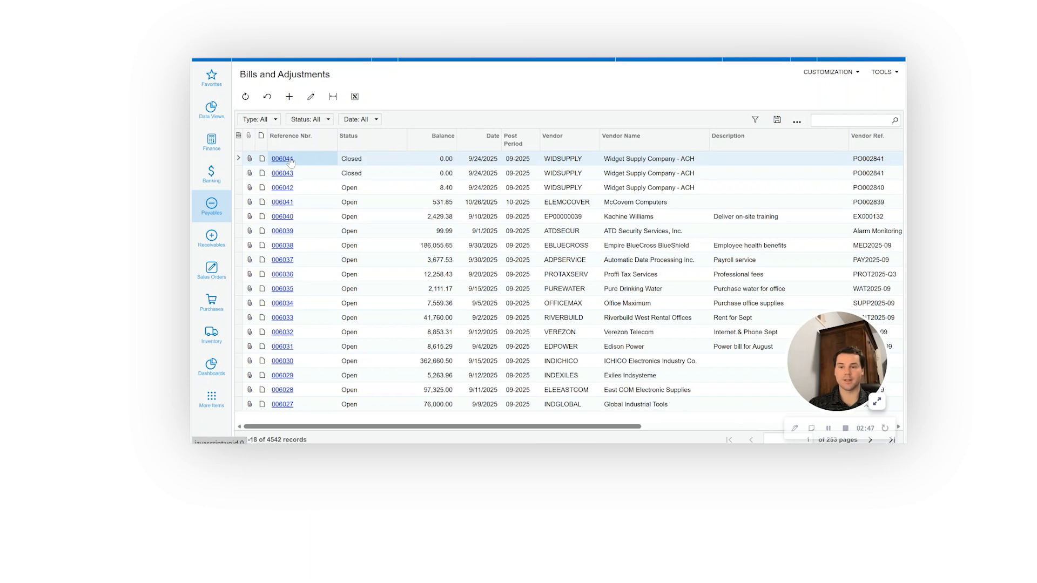
Open the Widget Supply Company debit adjustment from the Checks and Payments list and review its application history
{"action": "left_click", "coordinate": [222, 203]}
{"action": "left_click", "coordinate": [314, 183]}
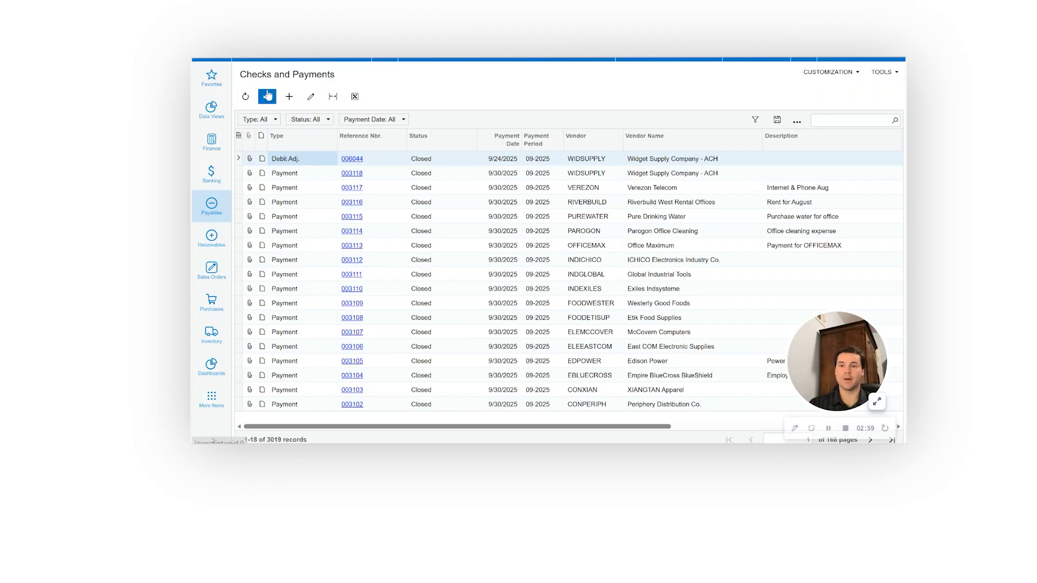
{"action": "left_click", "coordinate": [358, 160]}
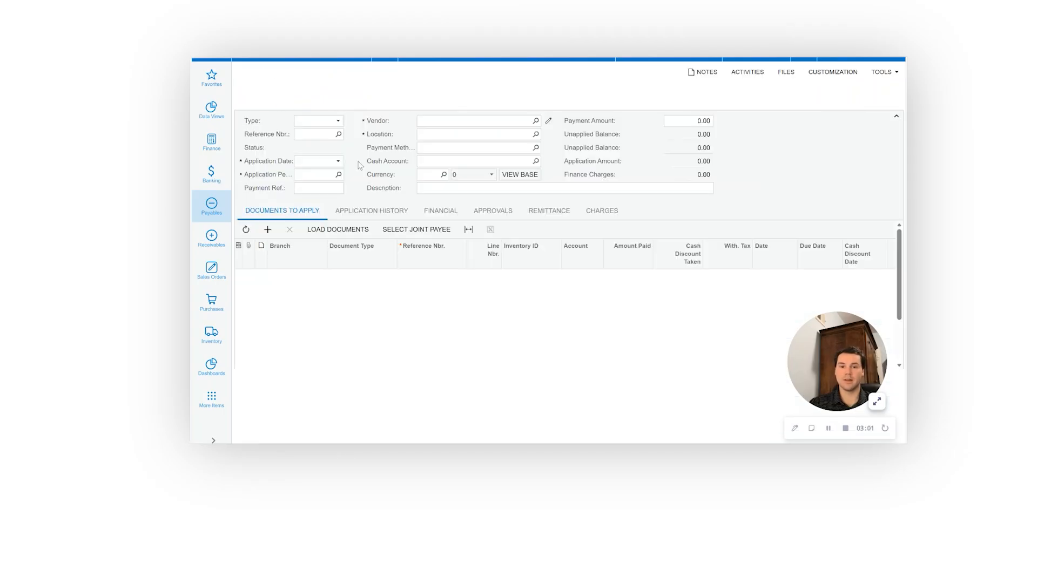
{"action": "left_click", "coordinate": [356, 192]}
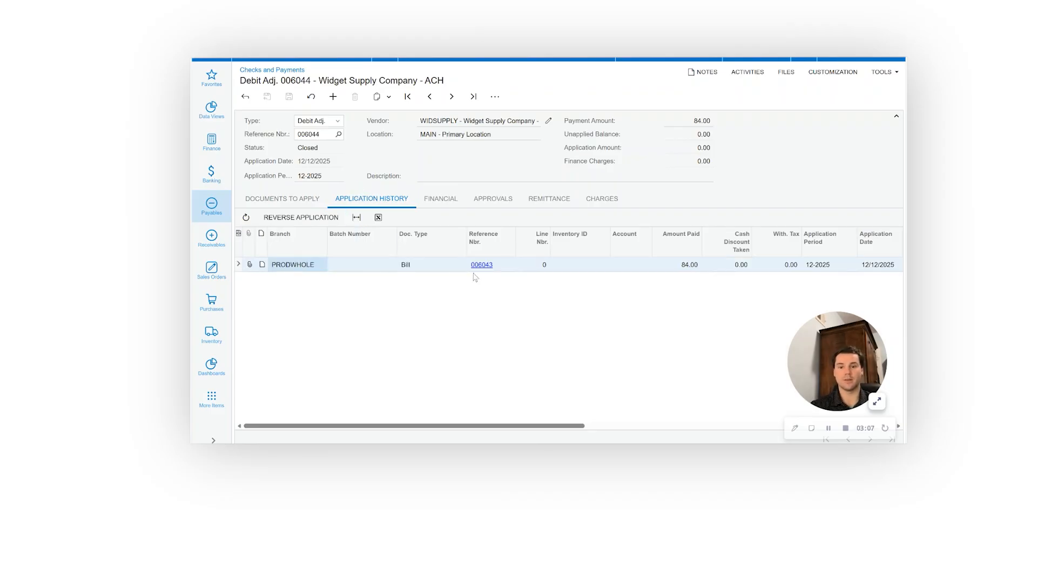
{"action": "scroll", "coordinate": [493, 276], "scroll_direction": "right", "scroll_amount": 10}
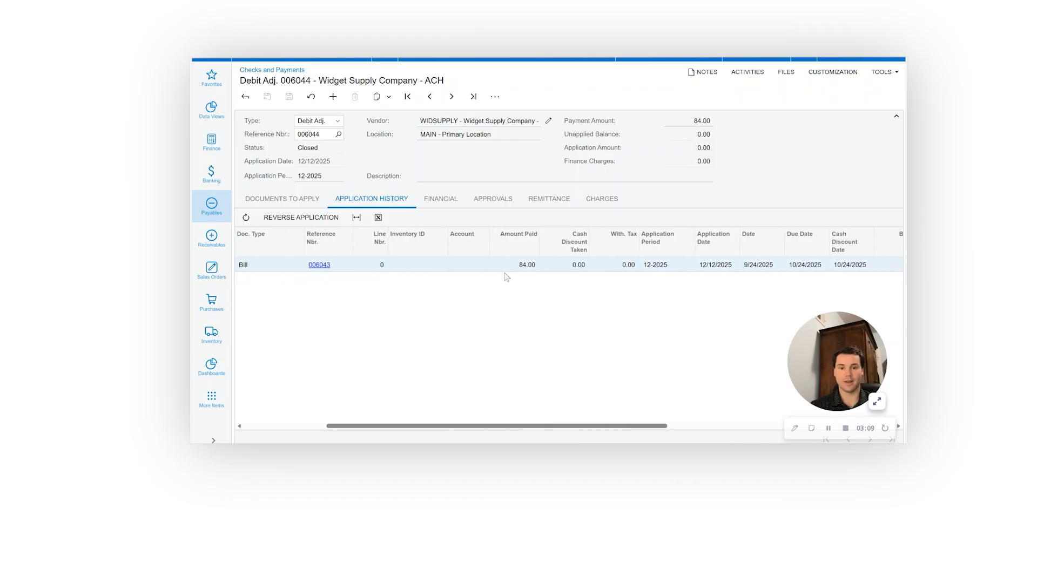
{"action": "scroll", "coordinate": [512, 279], "scroll_direction": "right", "scroll_amount": 5}
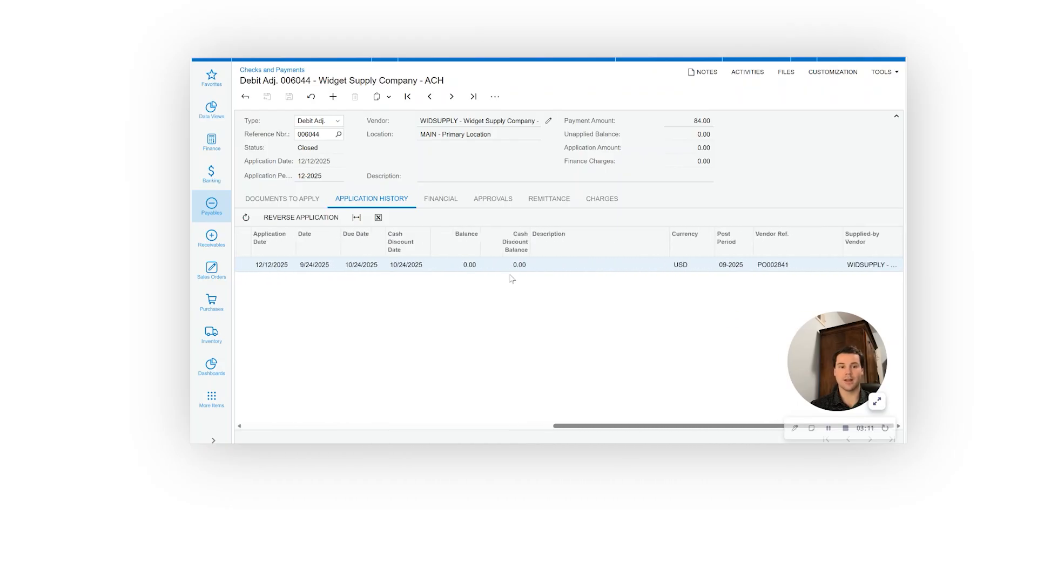
{"action": "scroll", "coordinate": [508, 277], "scroll_direction": "left", "scroll_amount": 15}
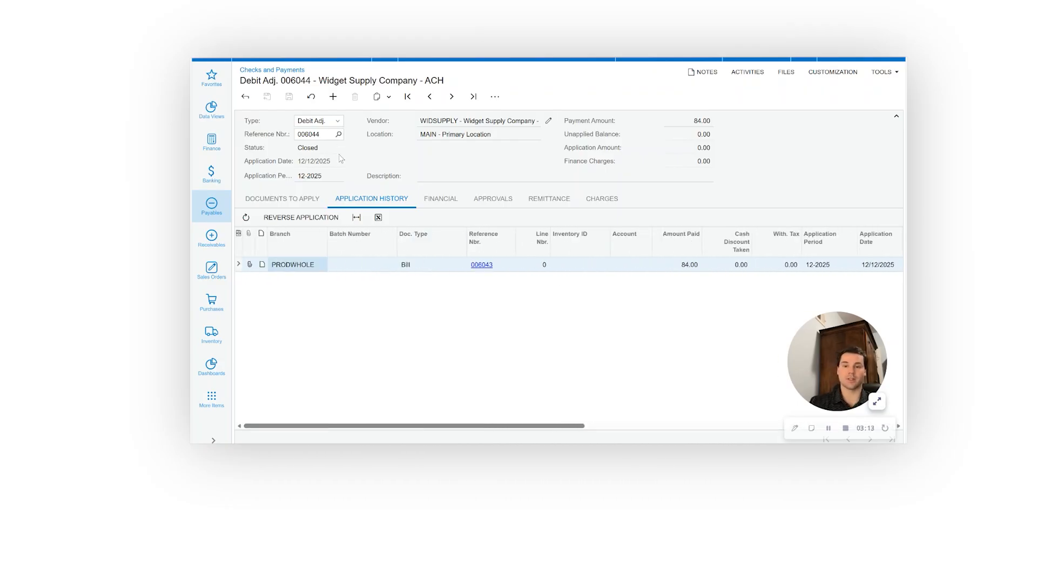